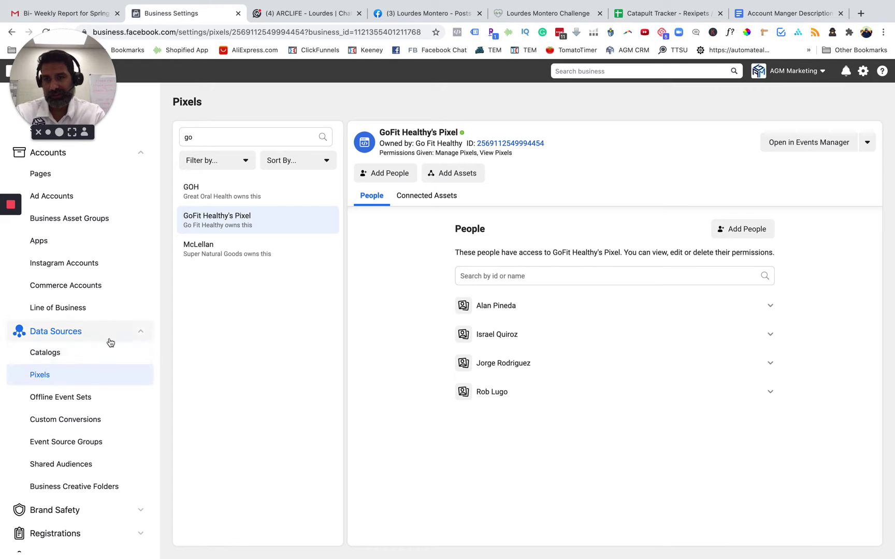
left_click(810, 146)
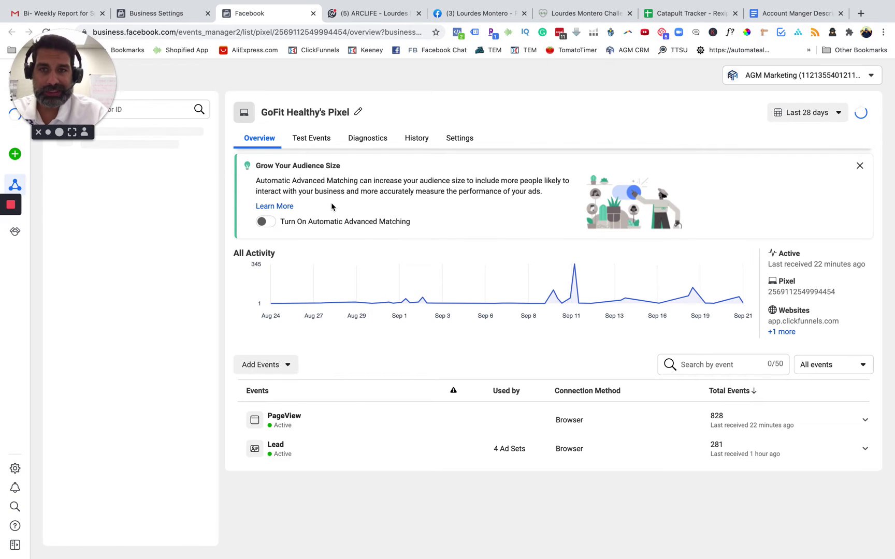
left_click(468, 139)
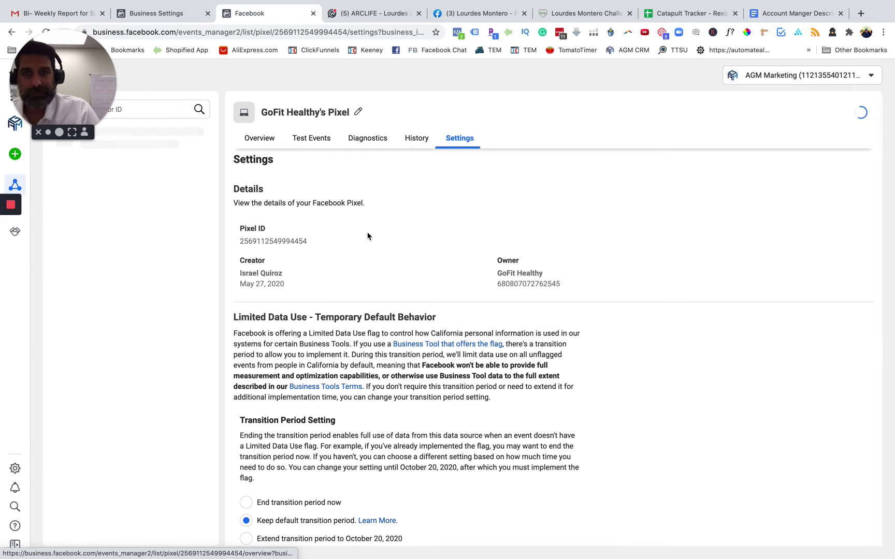
scroll(328, 311, "down", 2)
scroll(328, 311, "down", 1)
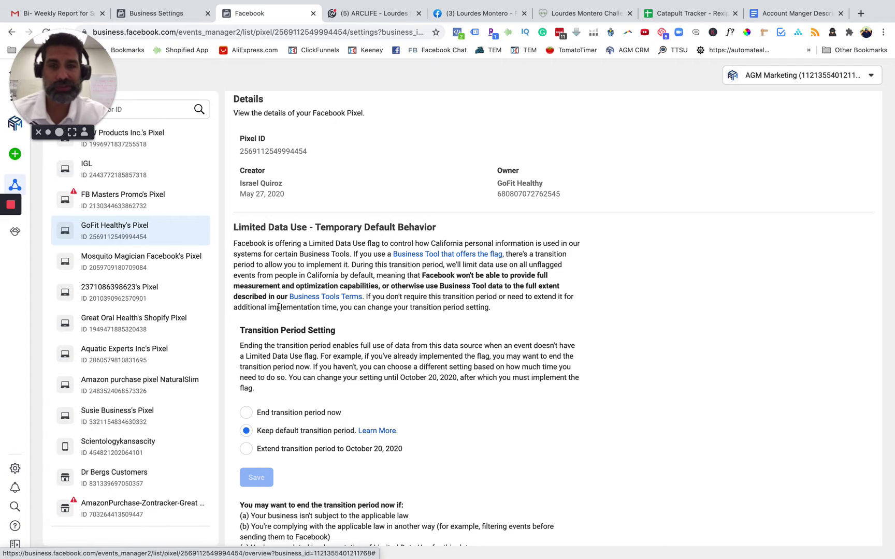
scroll(315, 375, "up", 3)
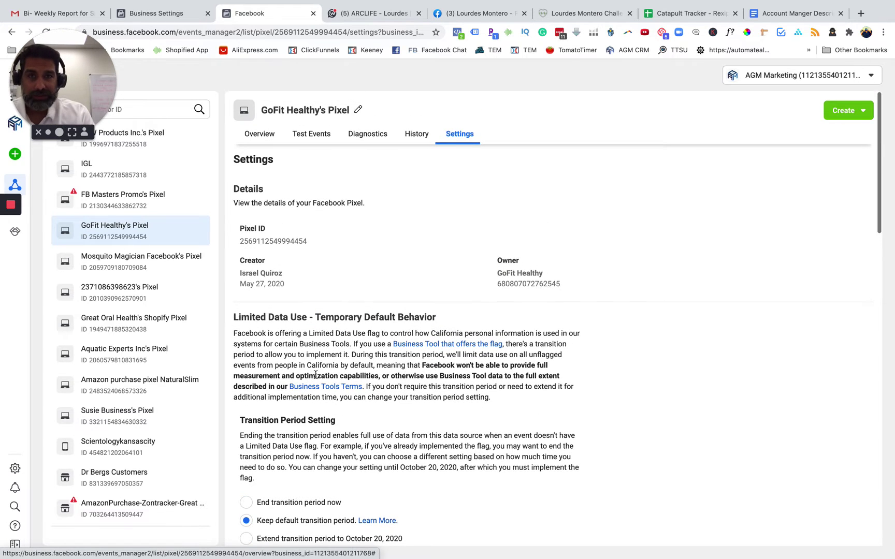
scroll(315, 375, "down", 8)
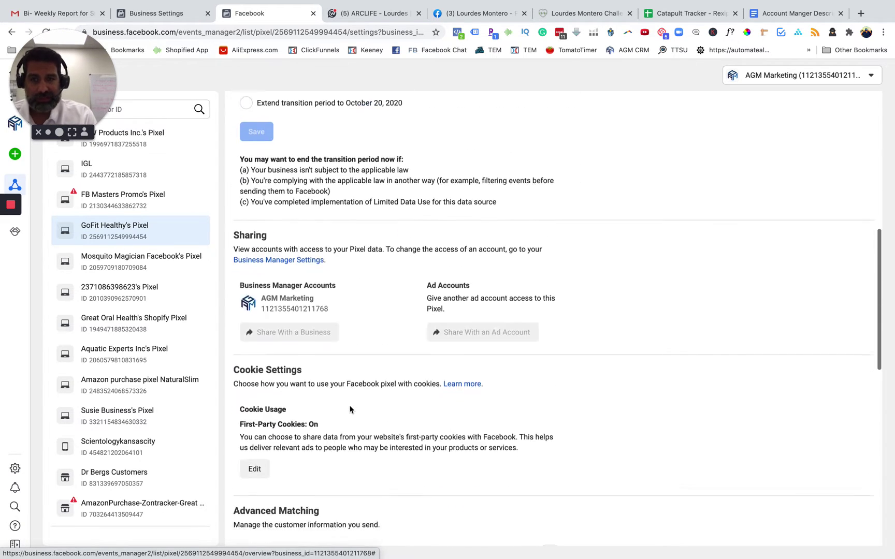
scroll(350, 409, "down", 4)
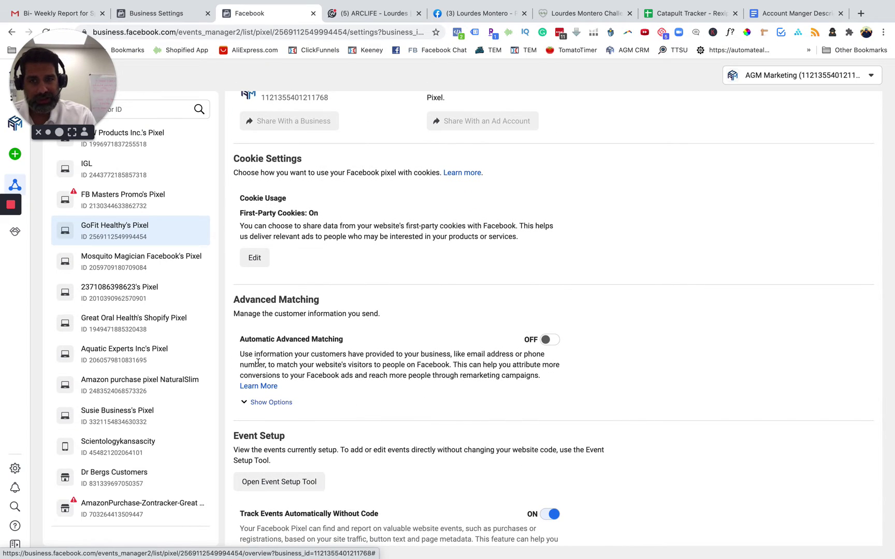
left_click(549, 339)
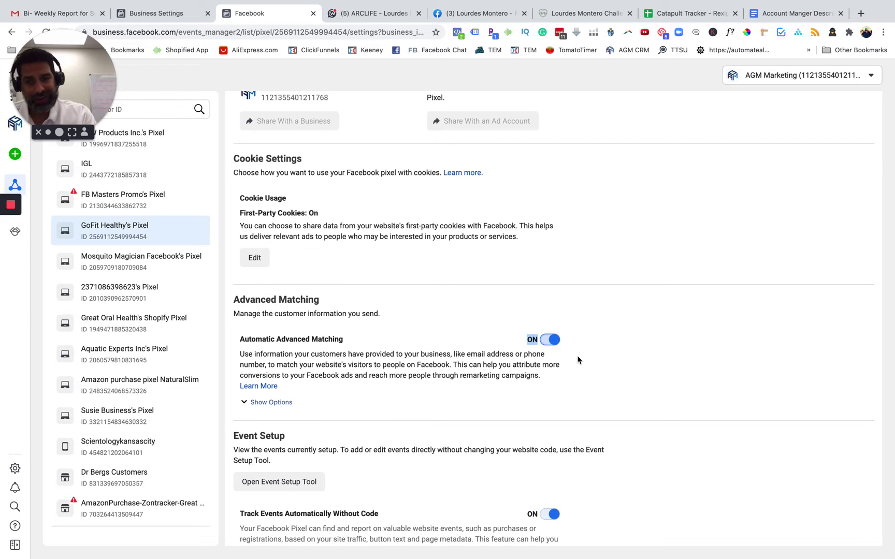
- Read the help article on Advanced Matching, close it, and expand the customer information options to review them
left_click(249, 386)
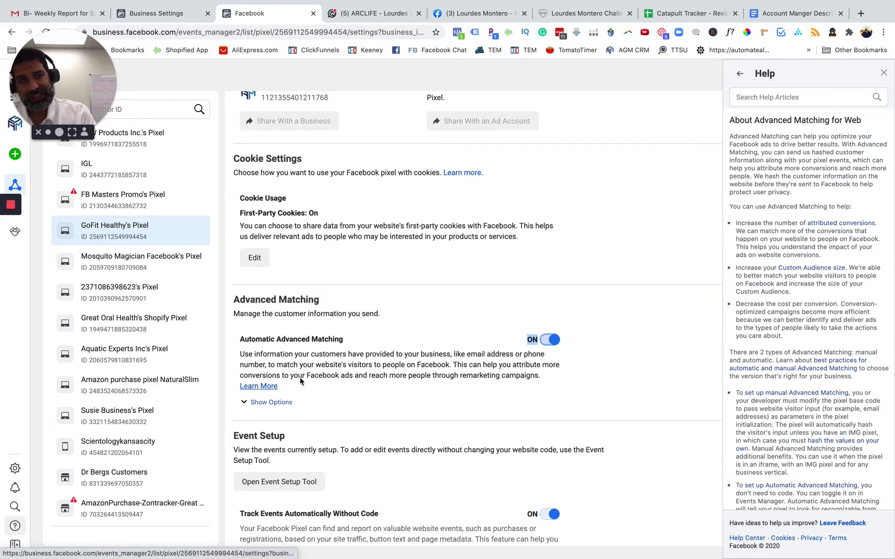
left_click(884, 73)
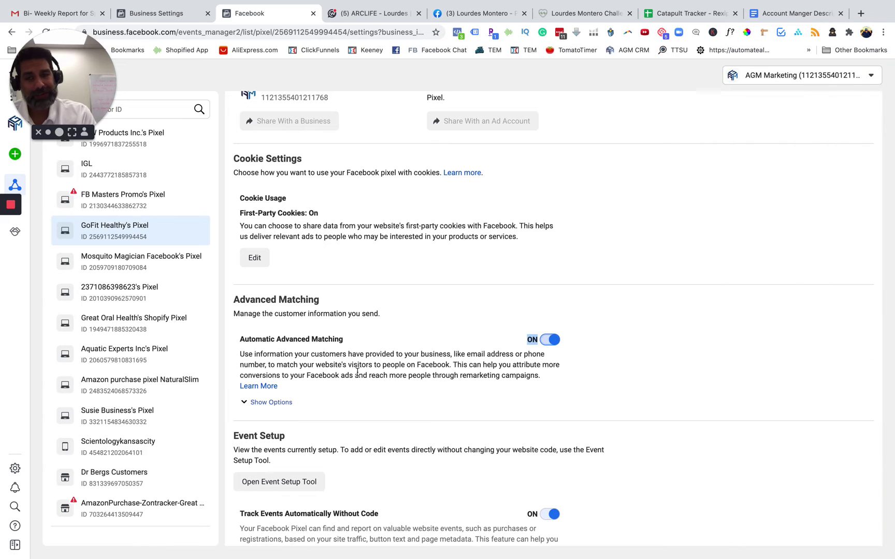
left_click(253, 404)
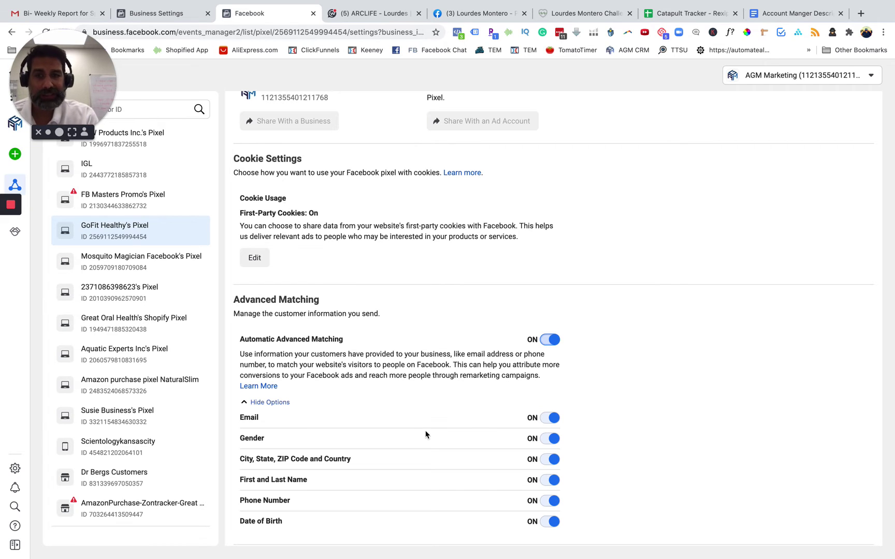
scroll(255, 420, "down", 2)
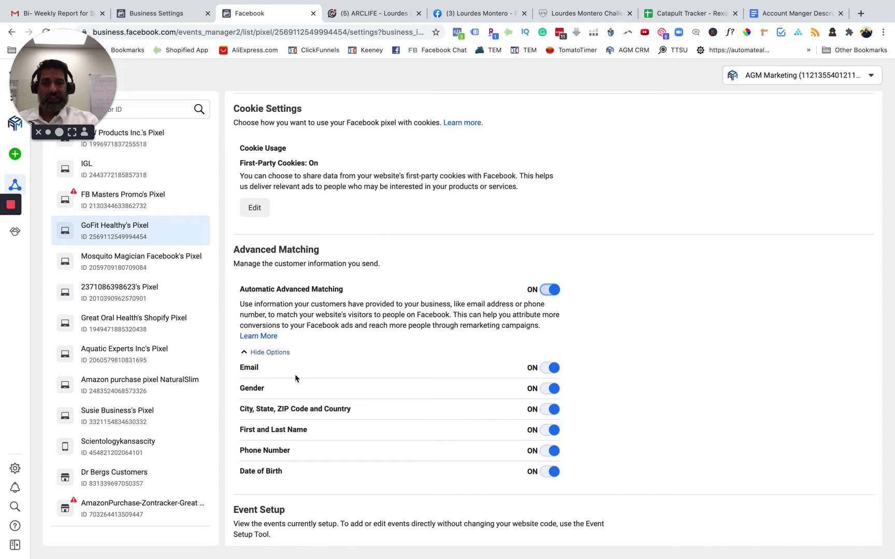
scroll(274, 404, "down", 5)
scroll(274, 405, "up", 3)
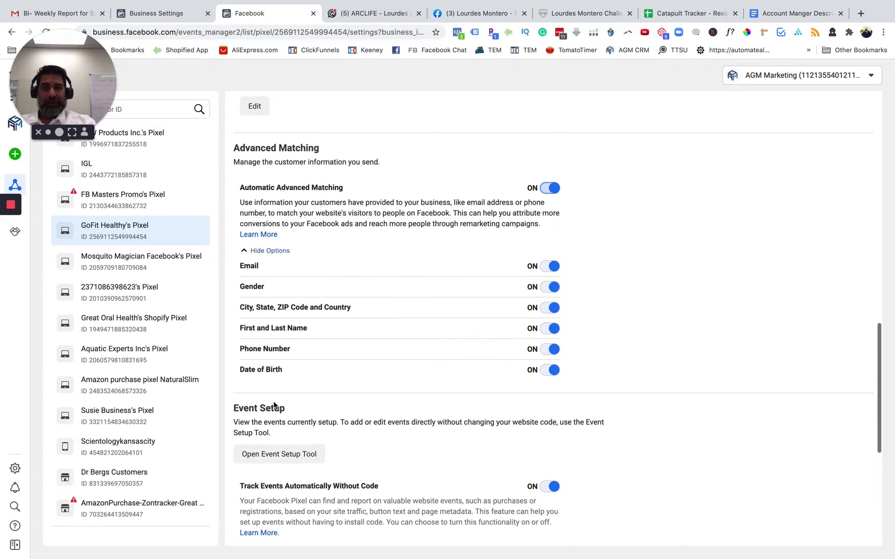
left_click_drag(301, 196, 409, 234)
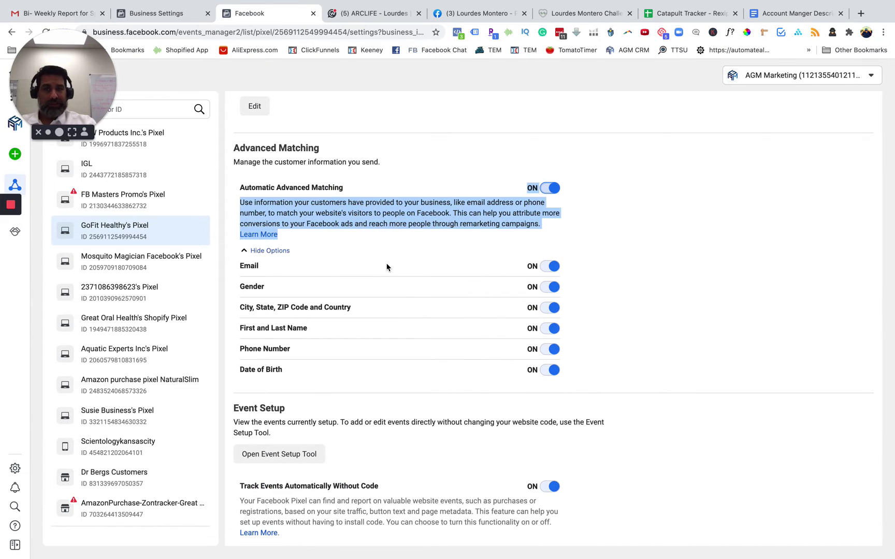
scroll(386, 267, "down", 3)
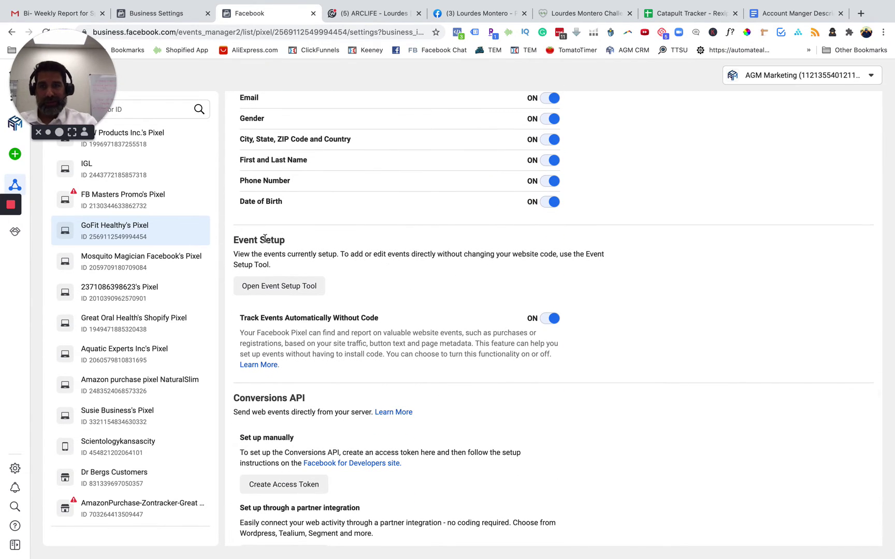
left_click(294, 290)
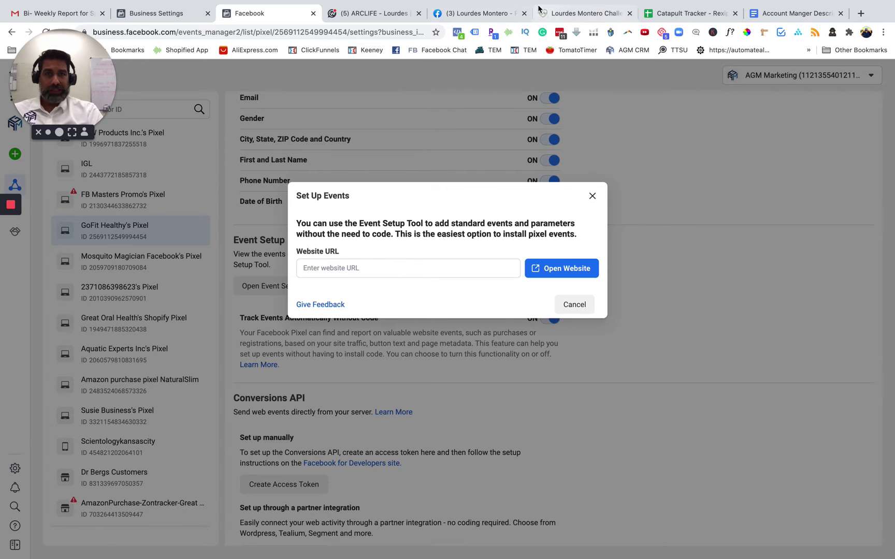
left_click(568, 15)
left_click_drag(94, 32, 325, 26)
key("super+c")
left_click(259, 14)
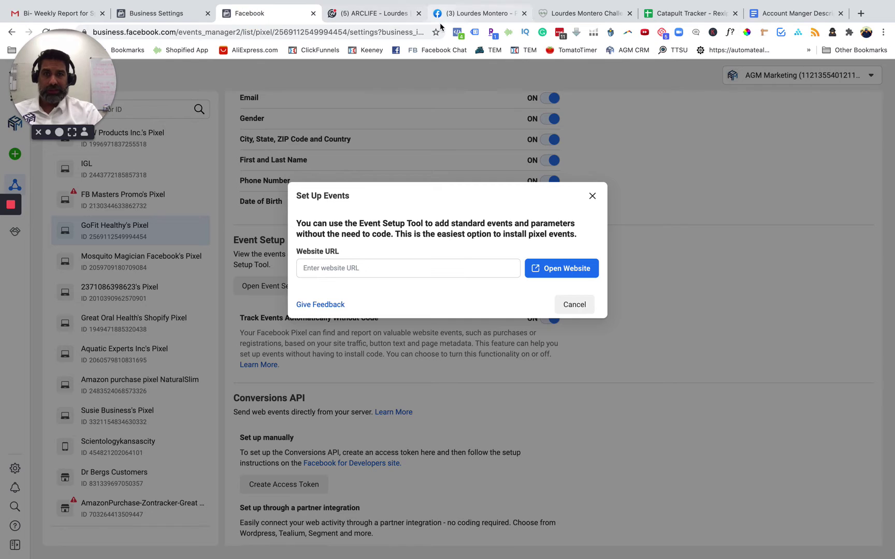
left_click(310, 268)
key("super+v")
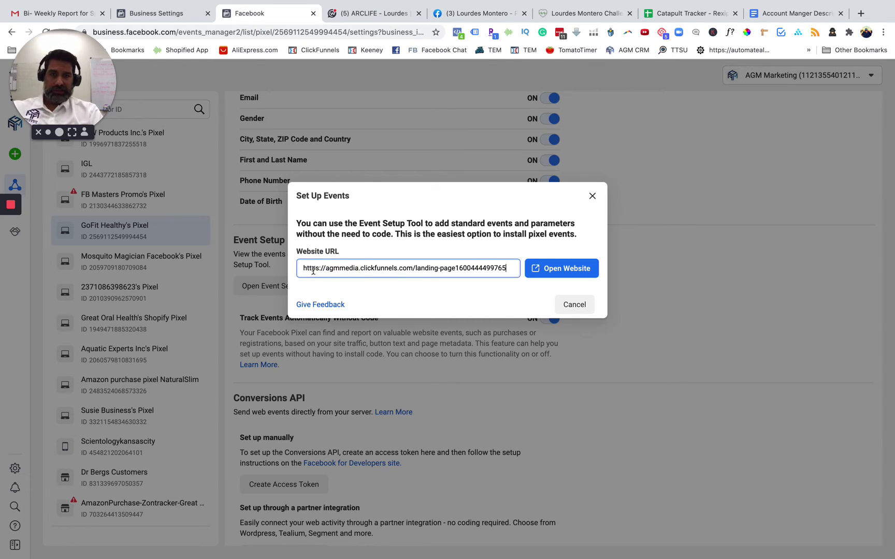
left_click(564, 268)
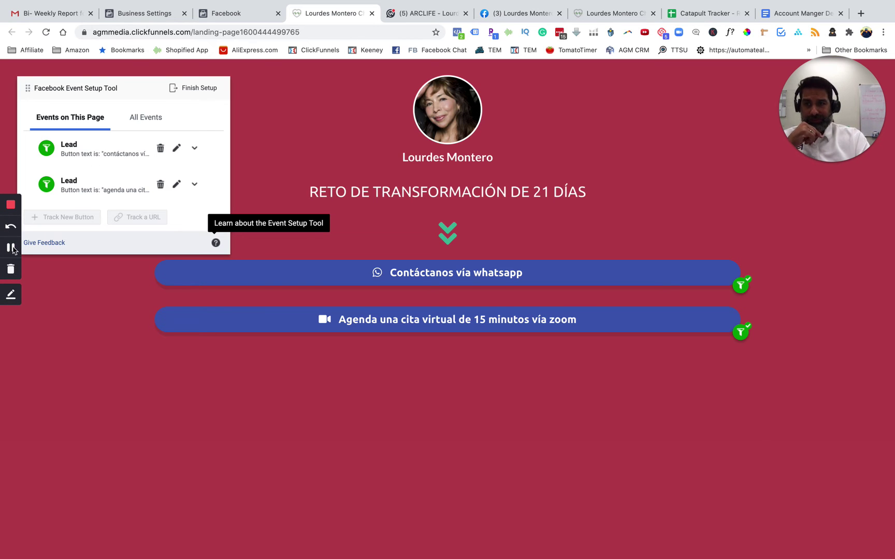
- Return to Events Manager, close the Set Up Events dialog, and expand the Lead event in the pixel's overview
left_click(235, 13)
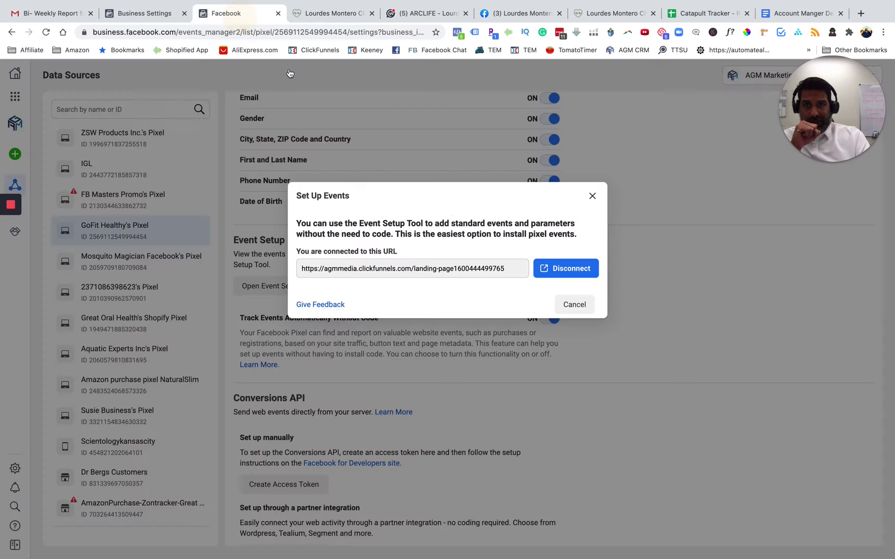
left_click(591, 196)
scroll(363, 261, "up", 10)
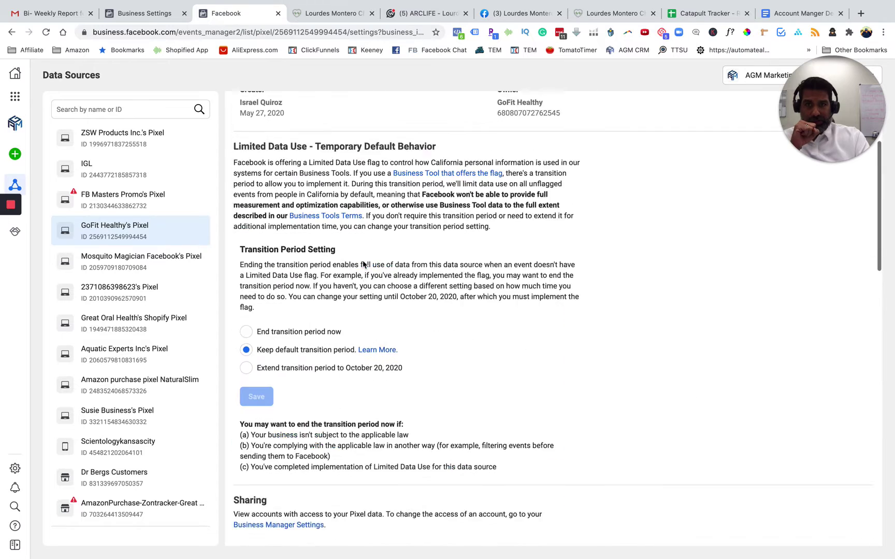
left_click(256, 138)
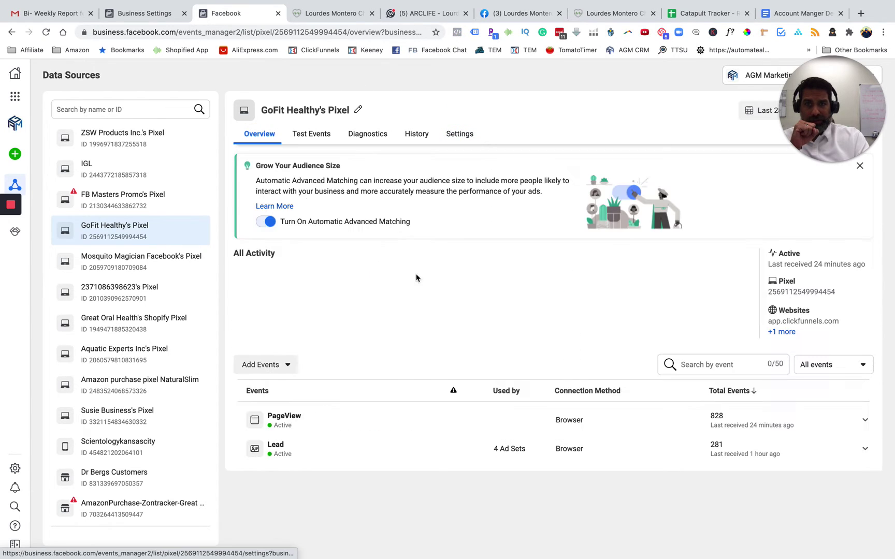
left_click(343, 452)
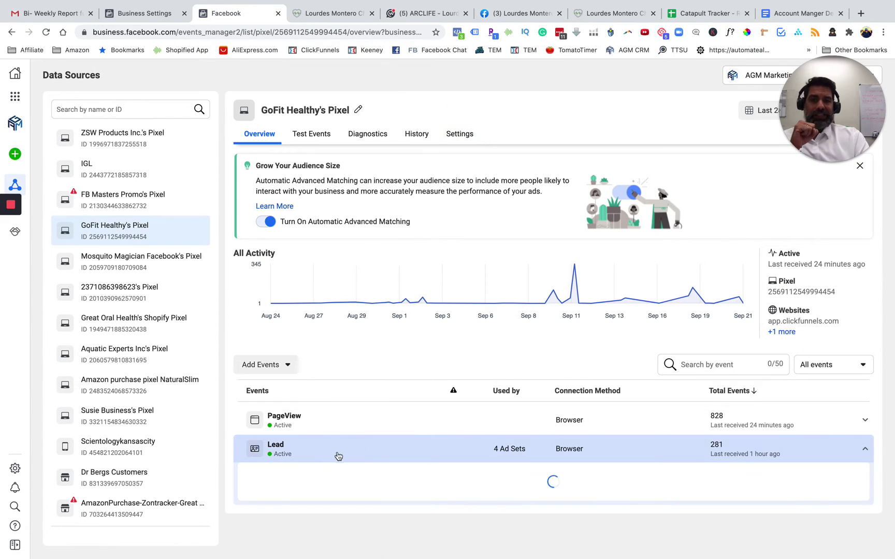
scroll(386, 471, "down", 3)
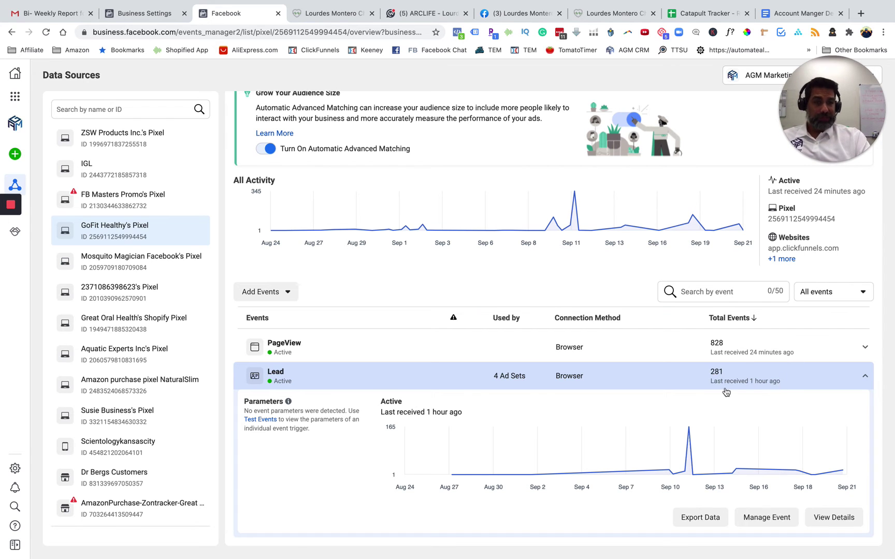
- Examine the ad sets using the Lead event and the URLs in its recent activities
mouse_move(512, 381)
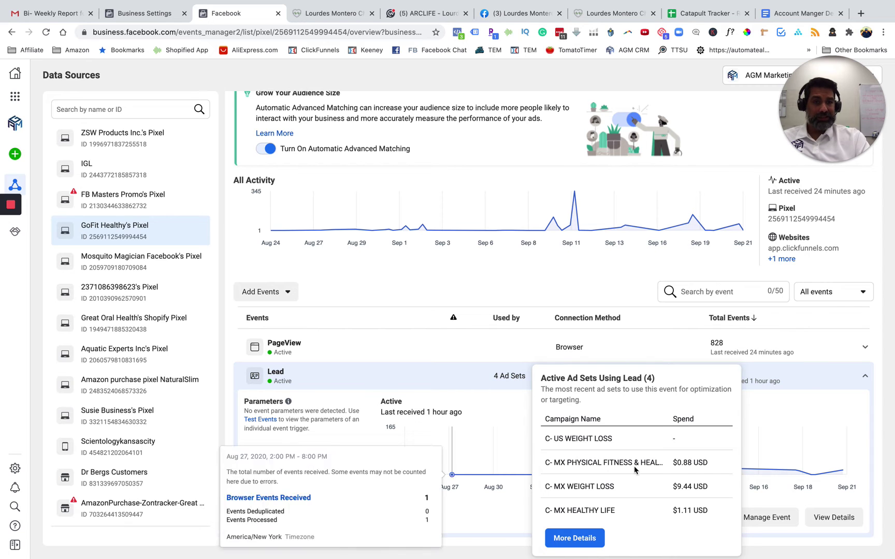
left_click(844, 517)
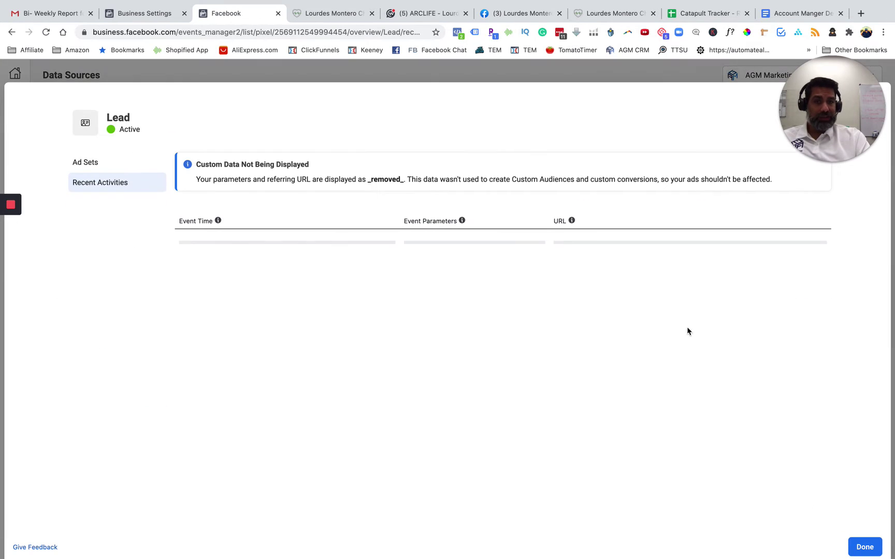
left_click_drag(572, 239, 783, 255)
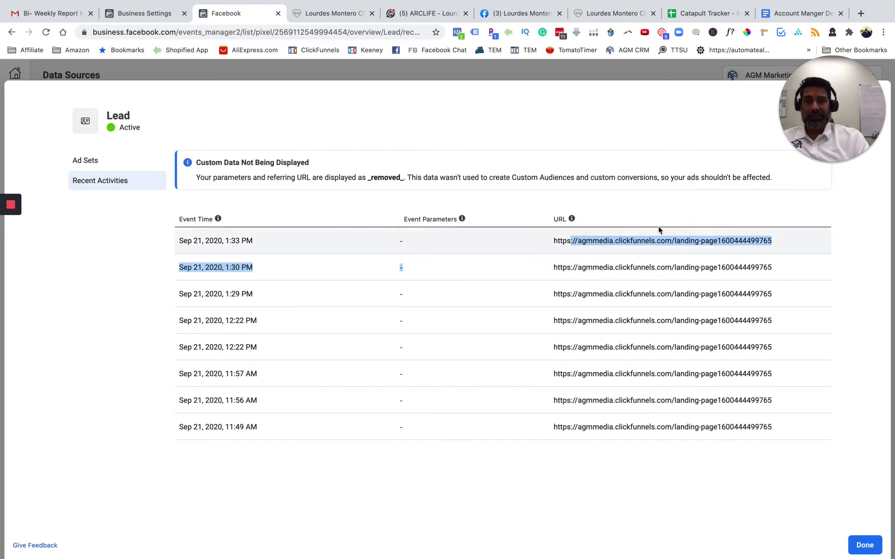
left_click_drag(832, 108, 719, 105)
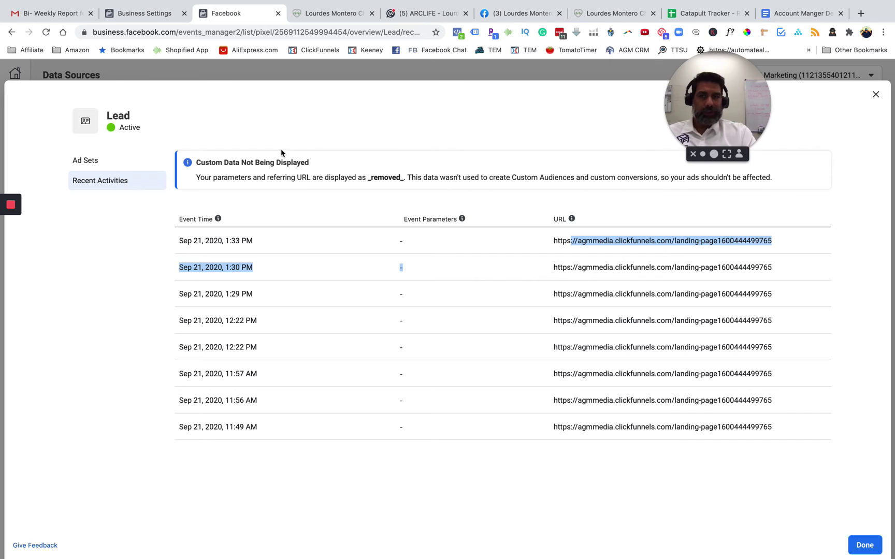
left_click(11, 248)
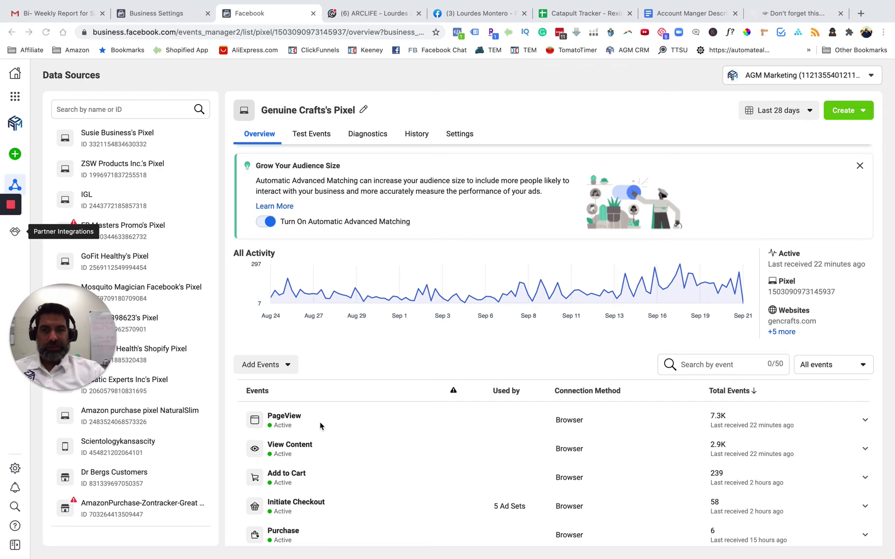
left_click(465, 136)
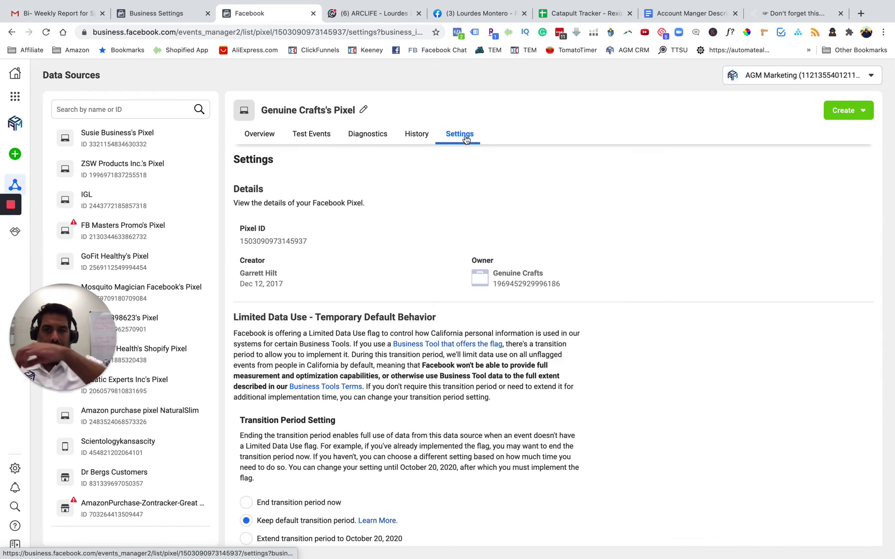
scroll(364, 213, "down", 3)
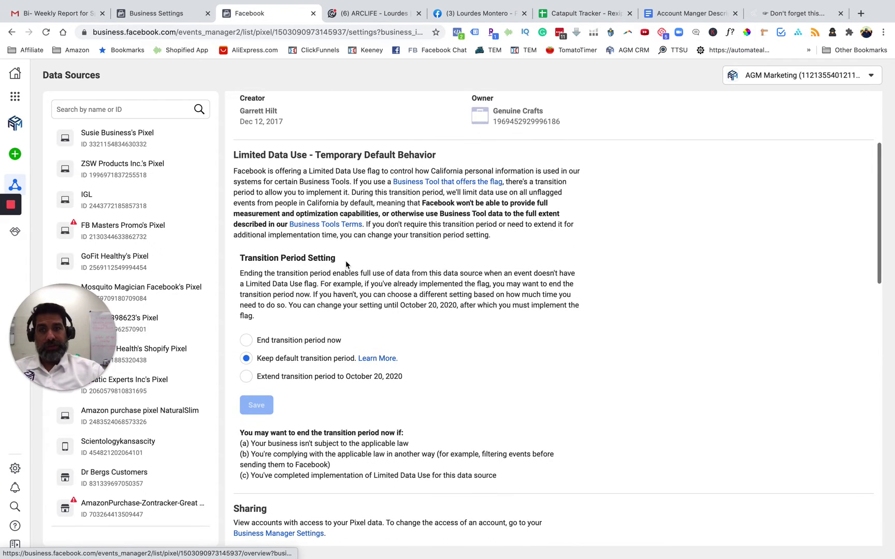
scroll(348, 337, "down", 5)
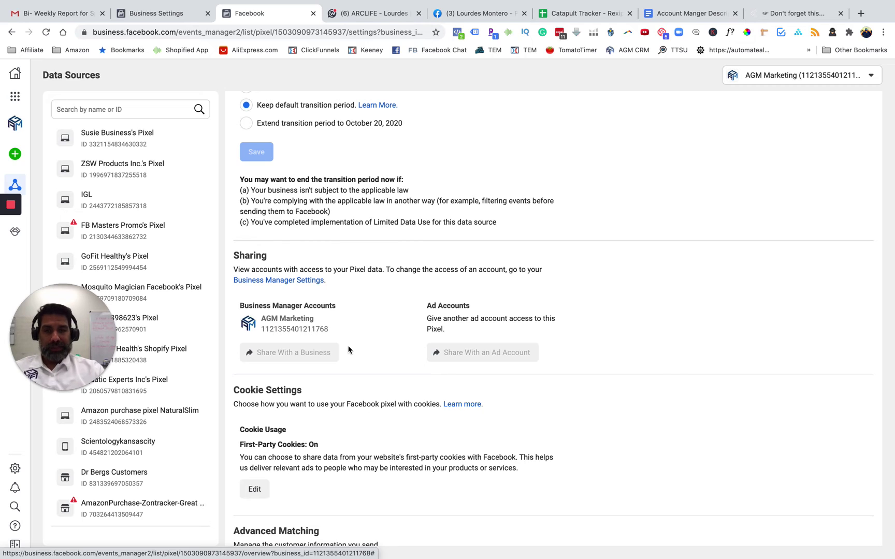
scroll(349, 350, "down", 3)
scroll(348, 350, "down", 1)
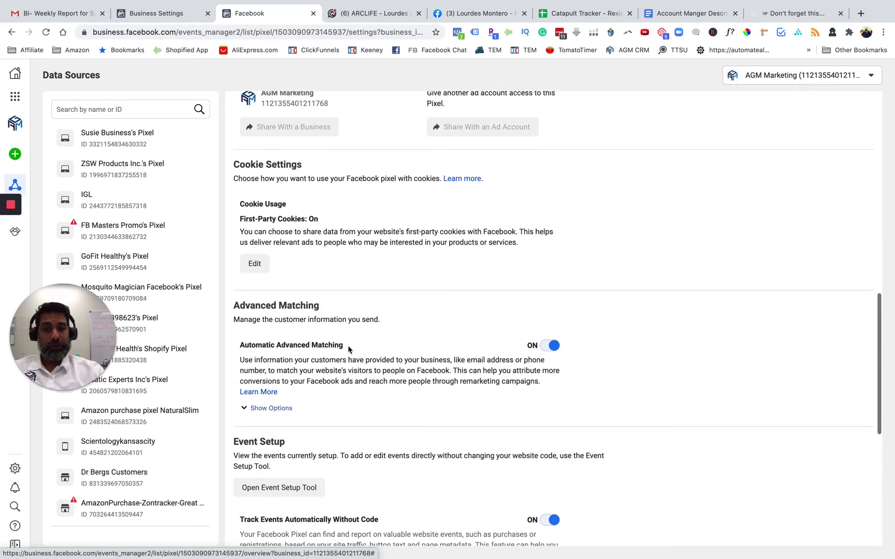
scroll(348, 350, "down", 2)
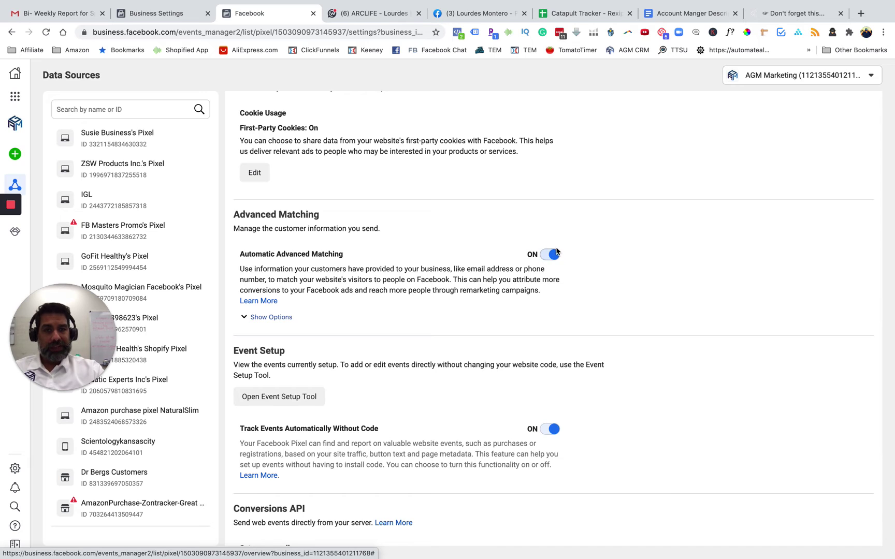
left_click(270, 396)
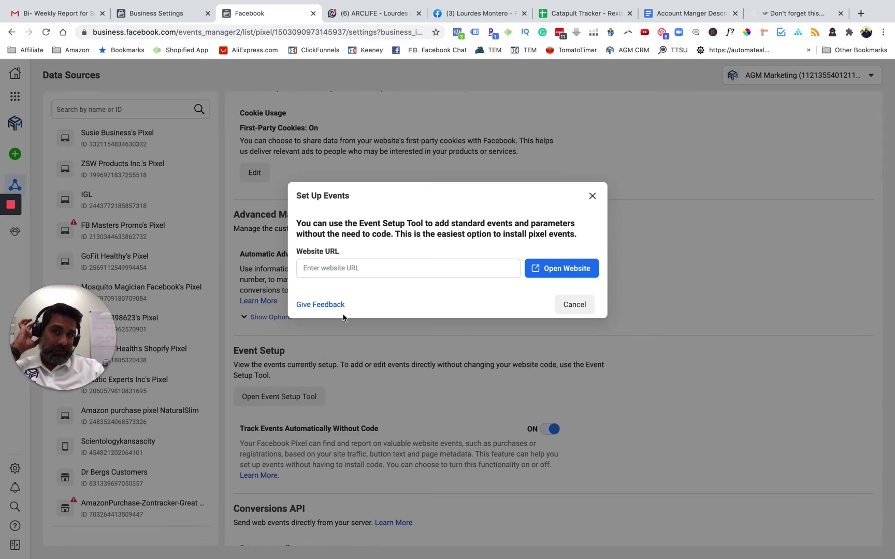
left_click(340, 266)
type("https://gencrafts.com/")
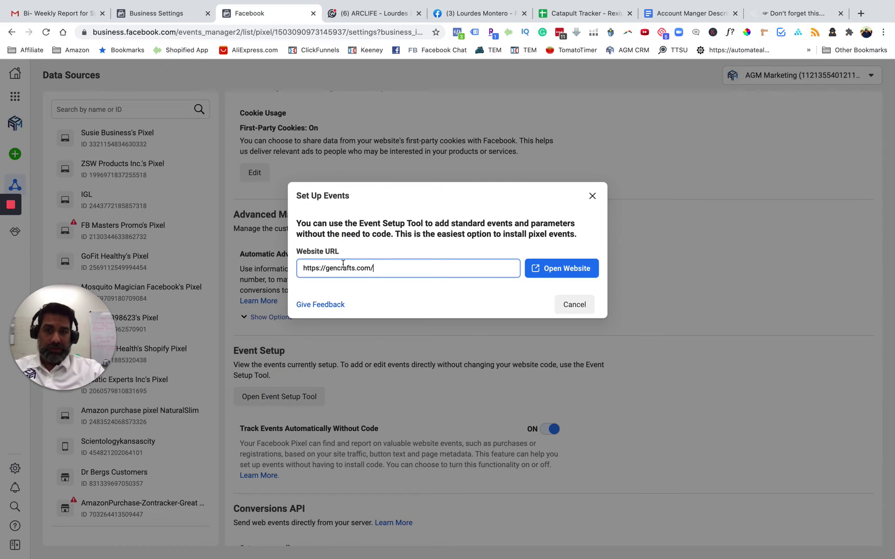
left_click(573, 268)
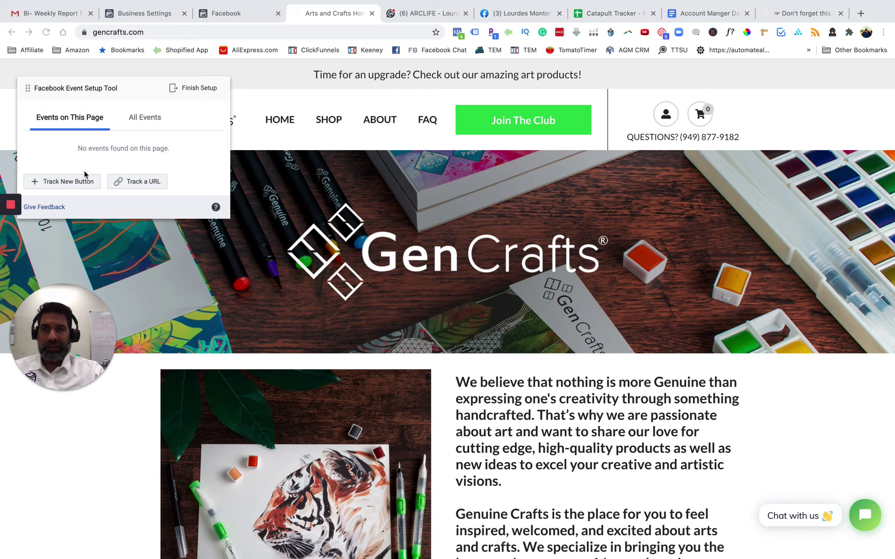
- Review the setup tool's events for this page and for the whole site, and check the page's pixels with Facebook Pixel Helper
left_click(82, 149)
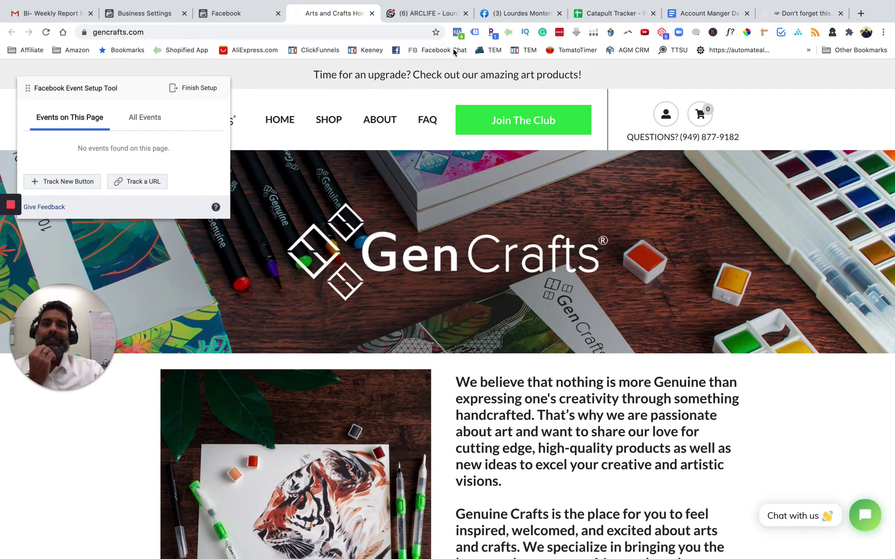
left_click(458, 33)
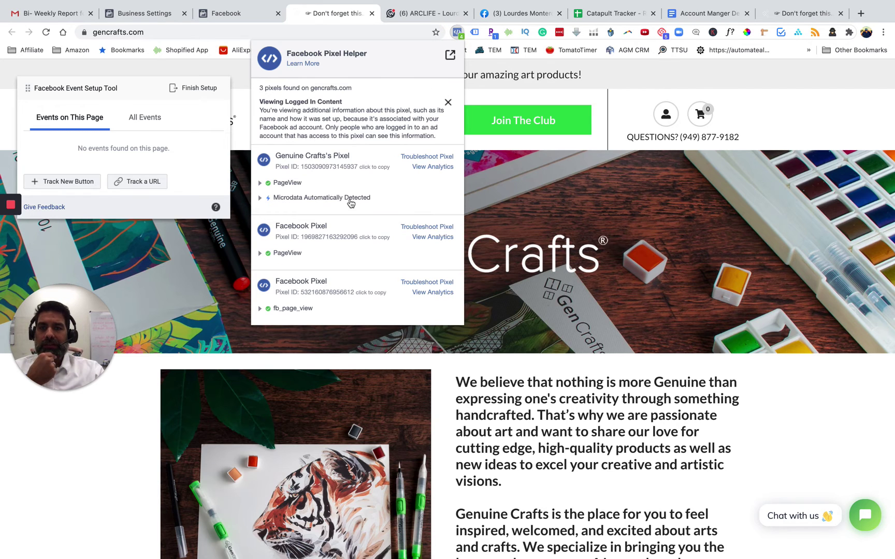
left_click(149, 121)
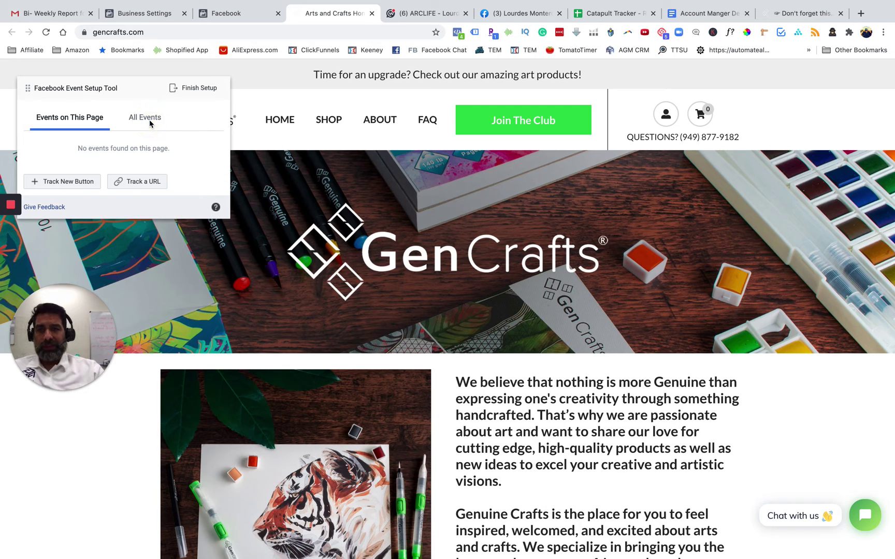
left_click(149, 119)
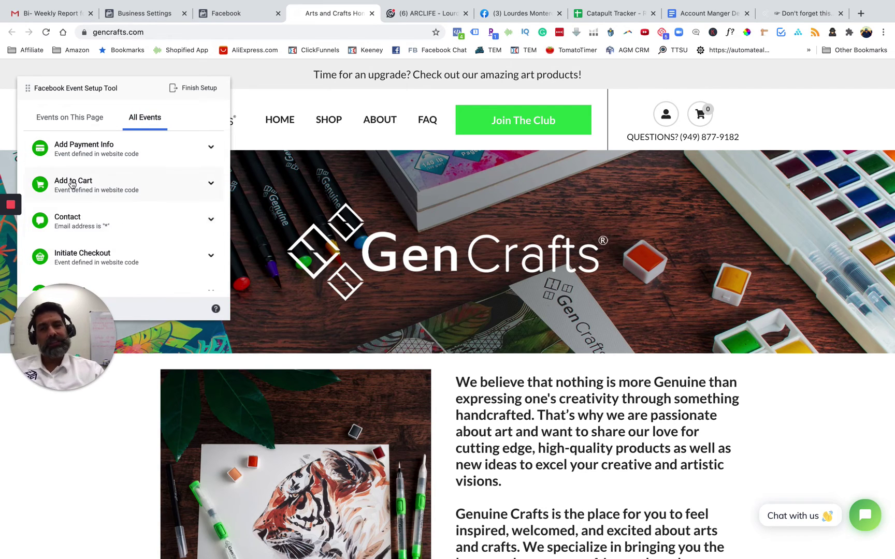
left_click(64, 120)
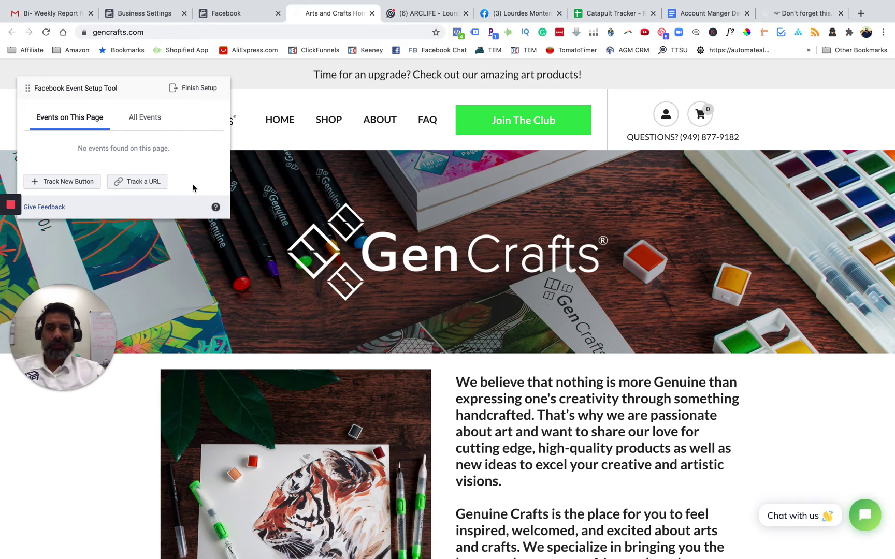
left_click(457, 32)
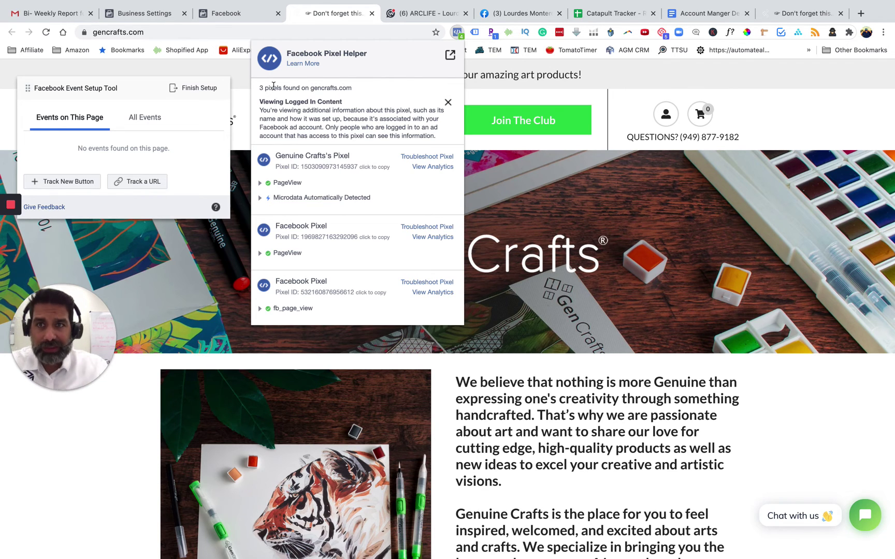
- Return to Events Manager, close the Set Up Events dialog, and check the pixel ID in the pixel's overview
left_click(238, 18)
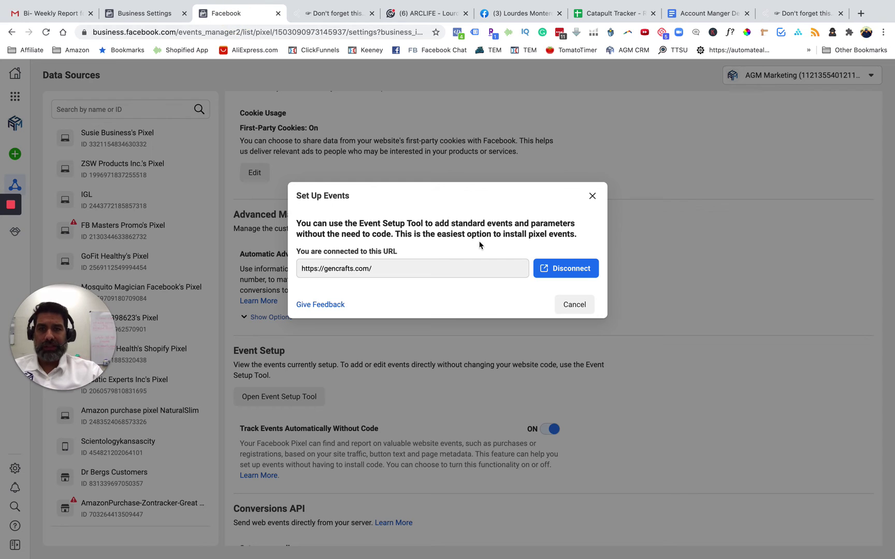
left_click(592, 196)
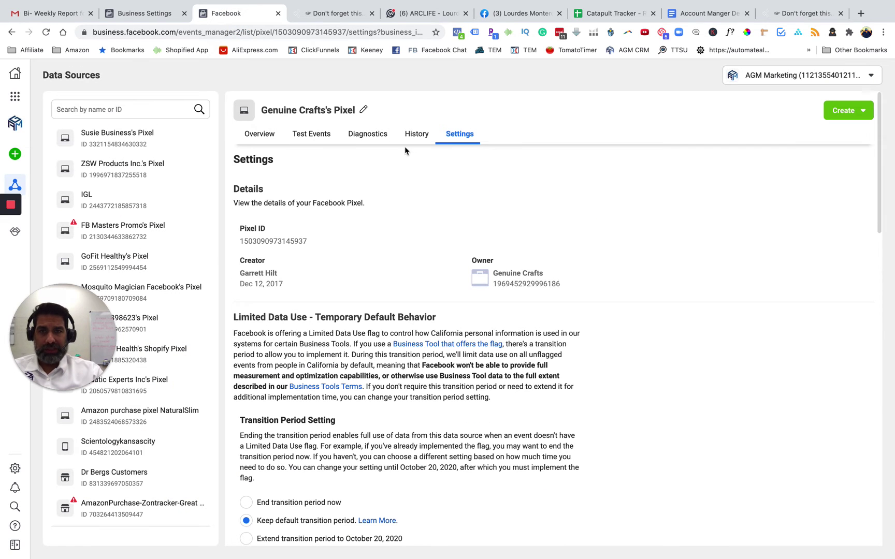
left_click(256, 136)
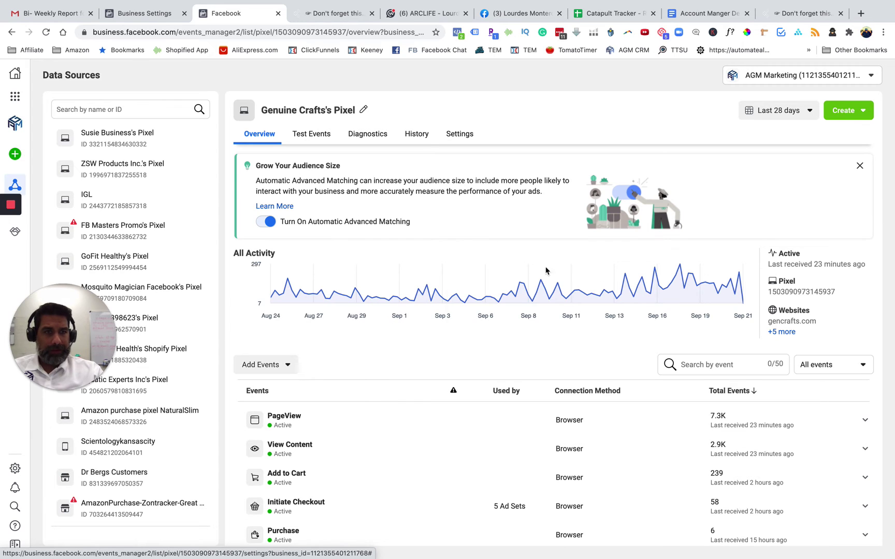
left_click_drag(835, 293, 822, 292)
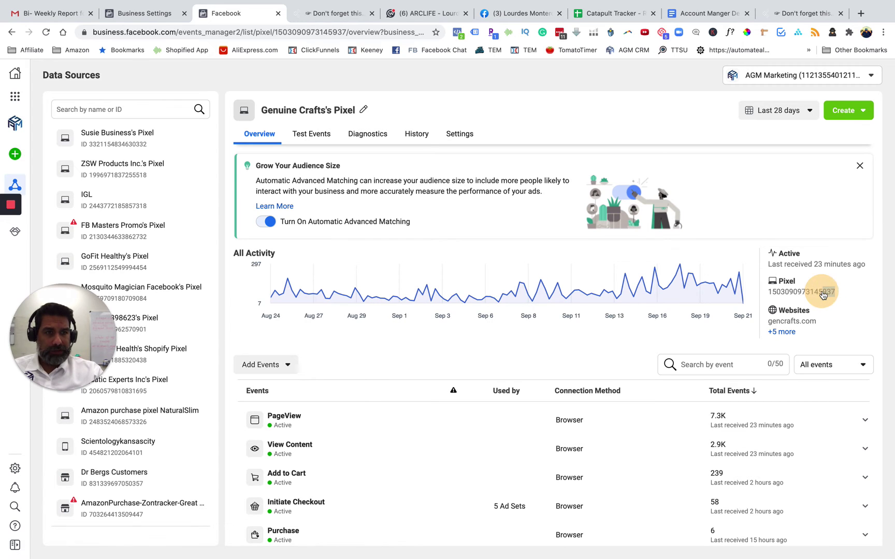
left_click(460, 135)
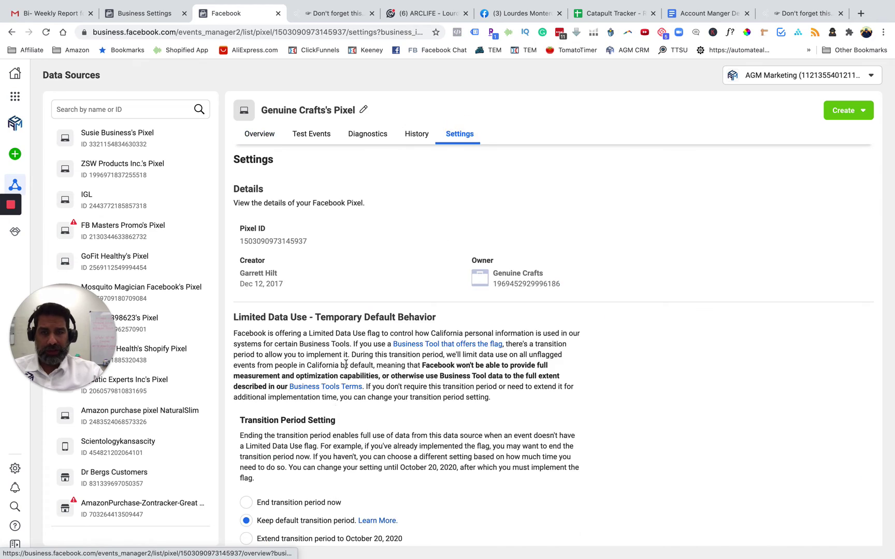
scroll(335, 407, "down", 15)
scroll(335, 407, "down", 3)
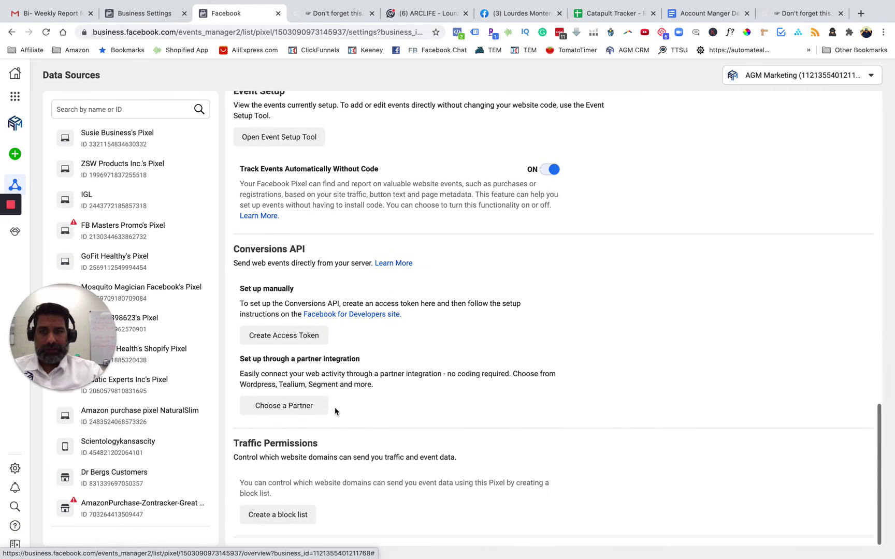
scroll(323, 343, "up", 2)
left_click(301, 255)
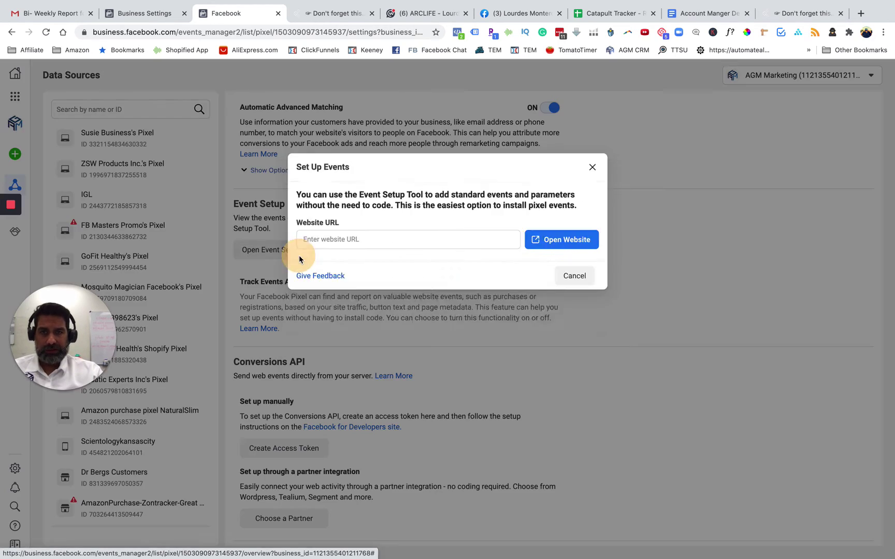
left_click(334, 267)
type("https://gencrafts.com")
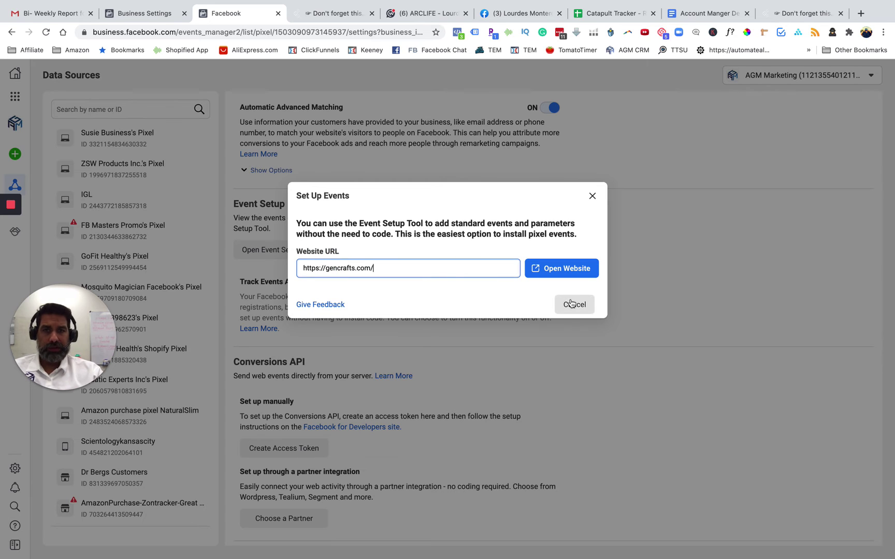
left_click(580, 271)
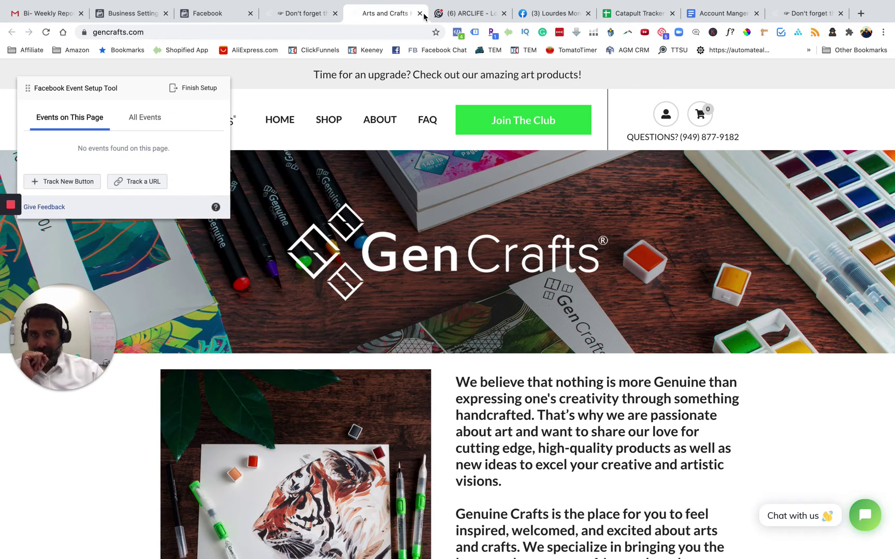
left_click(419, 14)
left_click(279, 15)
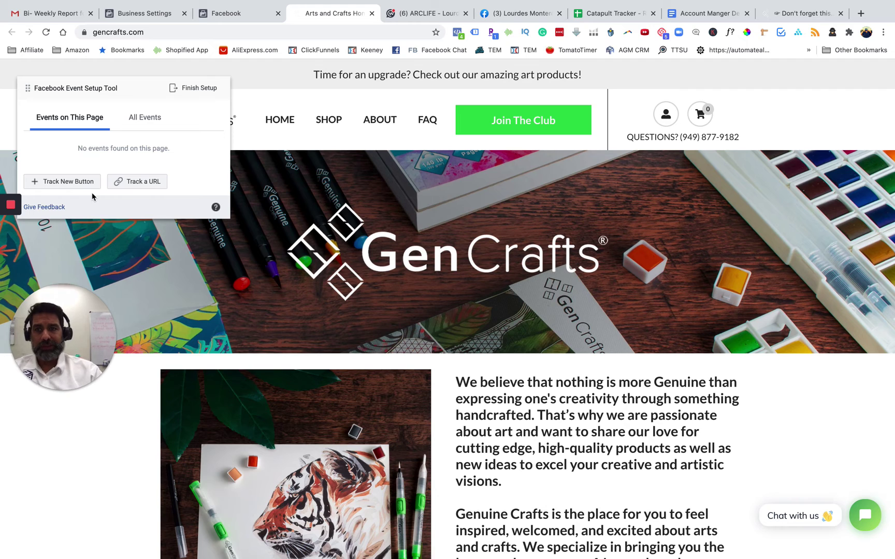
- Track the Join The Club button in the site header as a Contact event
left_click(64, 185)
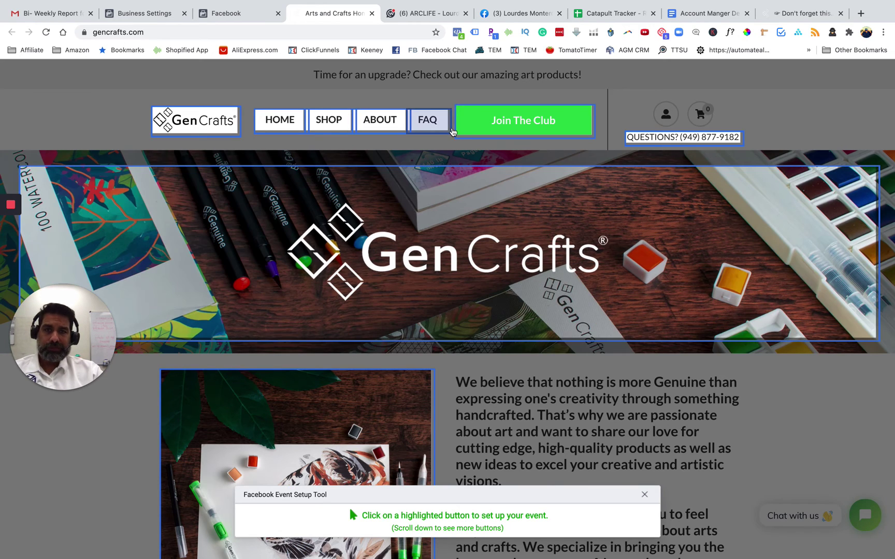
left_click(548, 128)
left_click(121, 117)
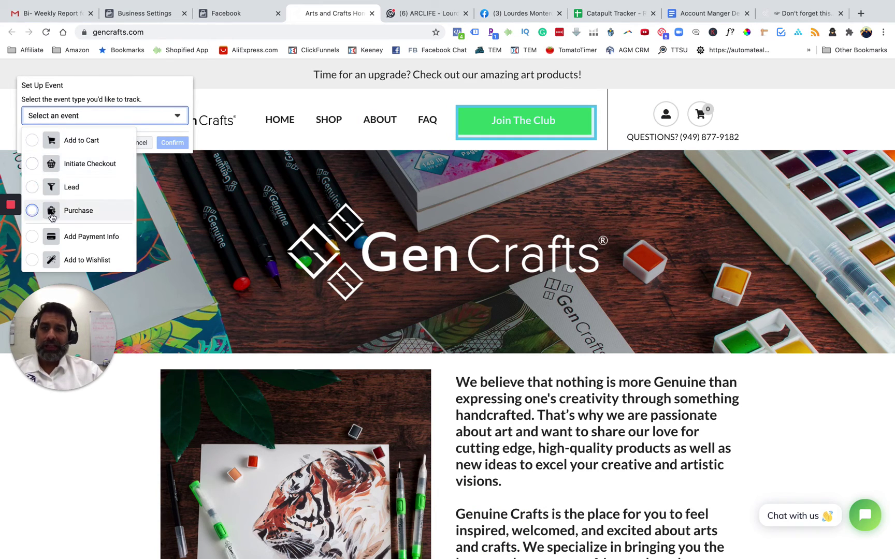
scroll(52, 216, "down", 4)
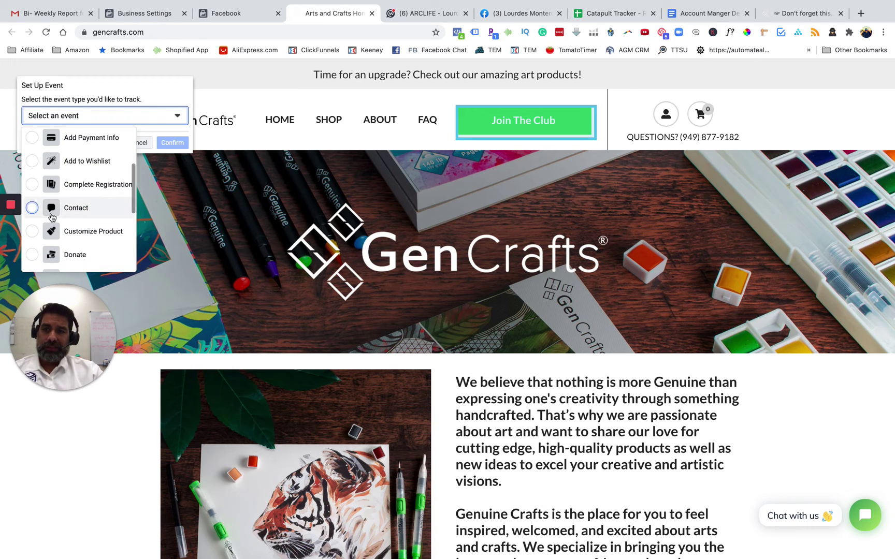
scroll(52, 216, "down", 2)
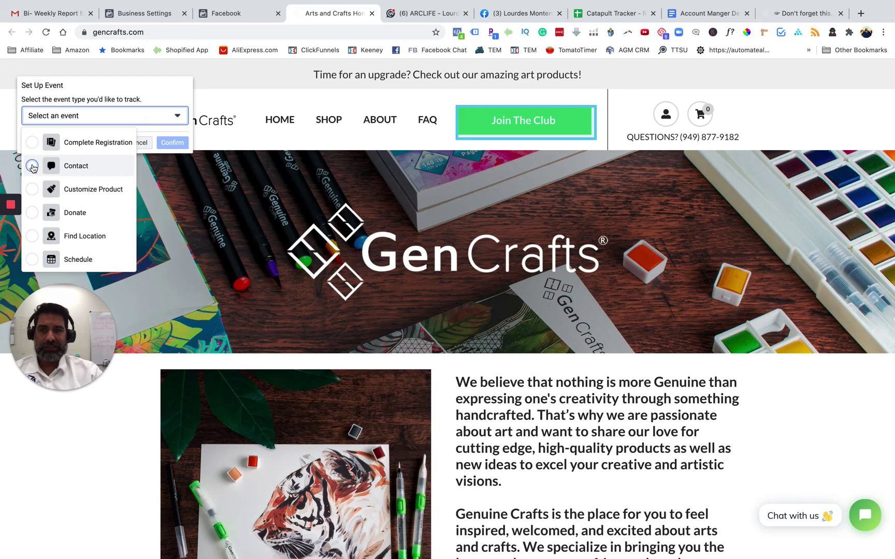
scroll(82, 218, "down", 3)
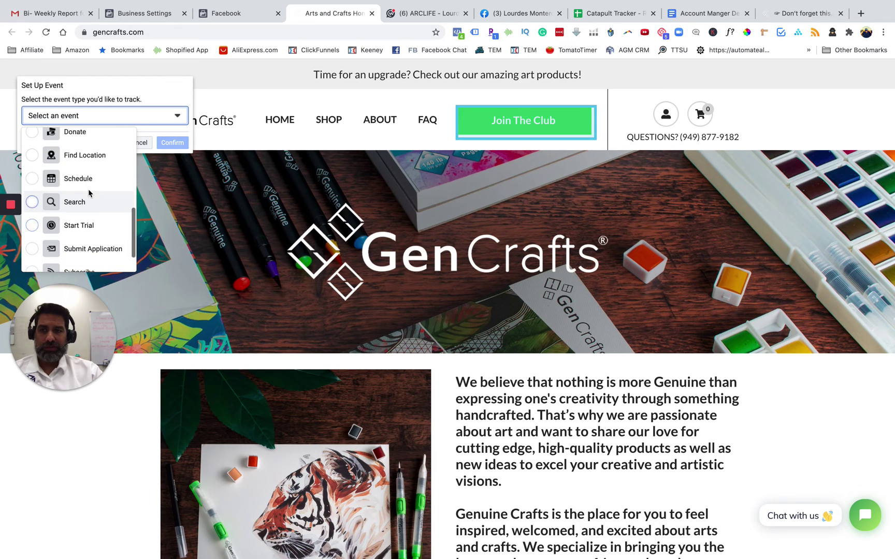
scroll(91, 223, "down", 2)
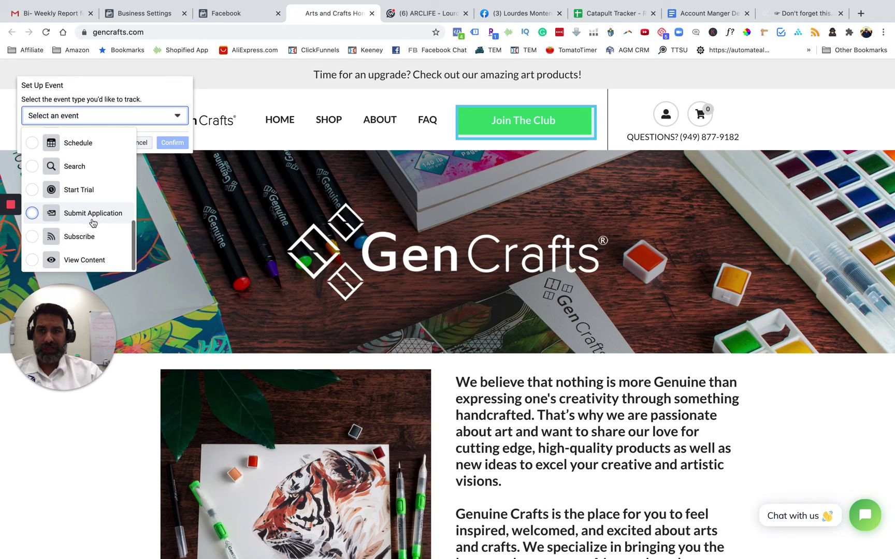
scroll(102, 191, "up", 1)
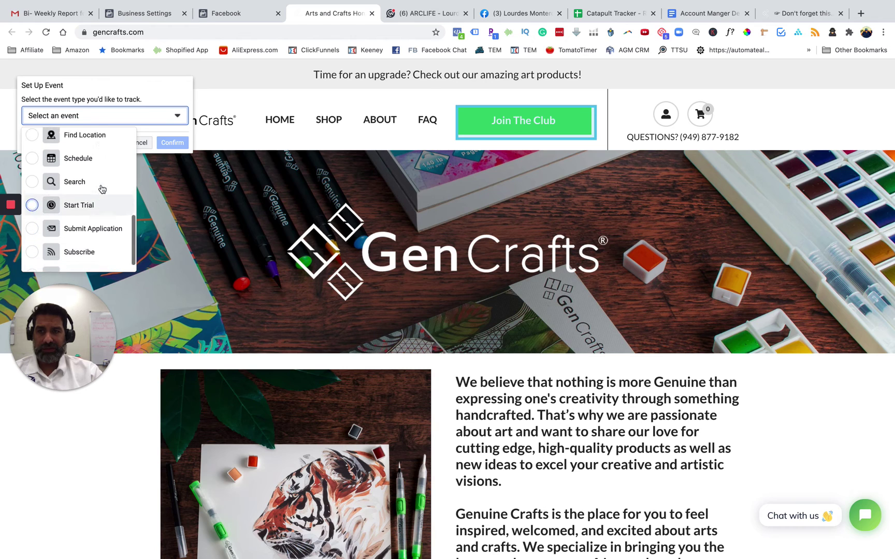
scroll(102, 189, "up", 4)
left_click(90, 165)
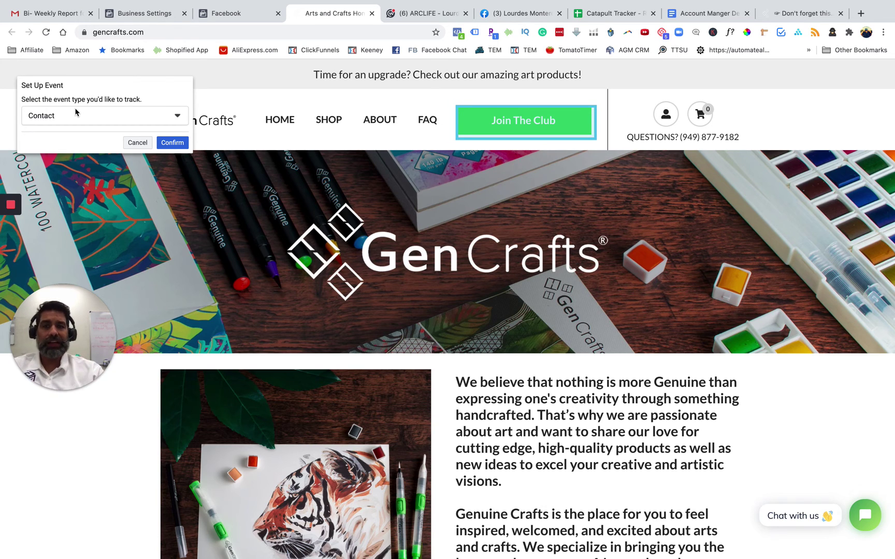
left_click(172, 142)
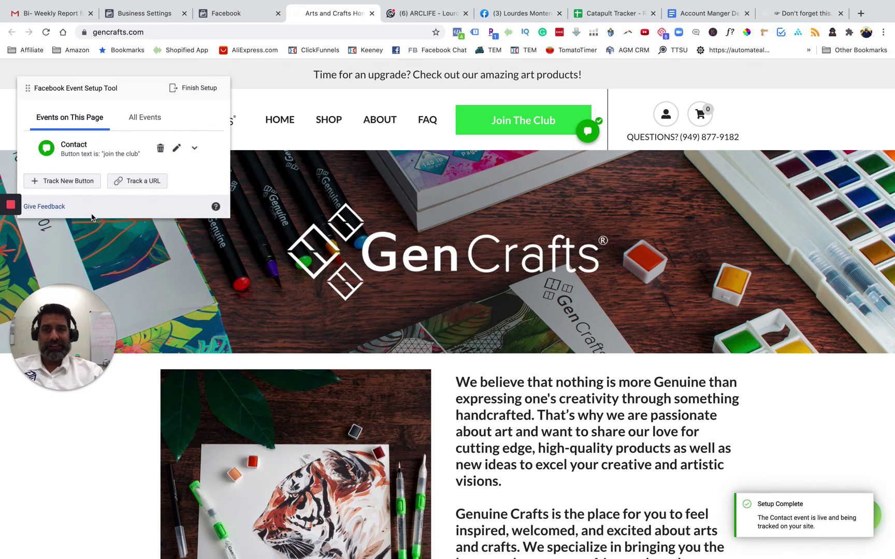
- Inspect the Join The Club button near the page footer and the trigger details of the Contact event
scroll(365, 377, "down", 1)
scroll(364, 377, "down", 5)
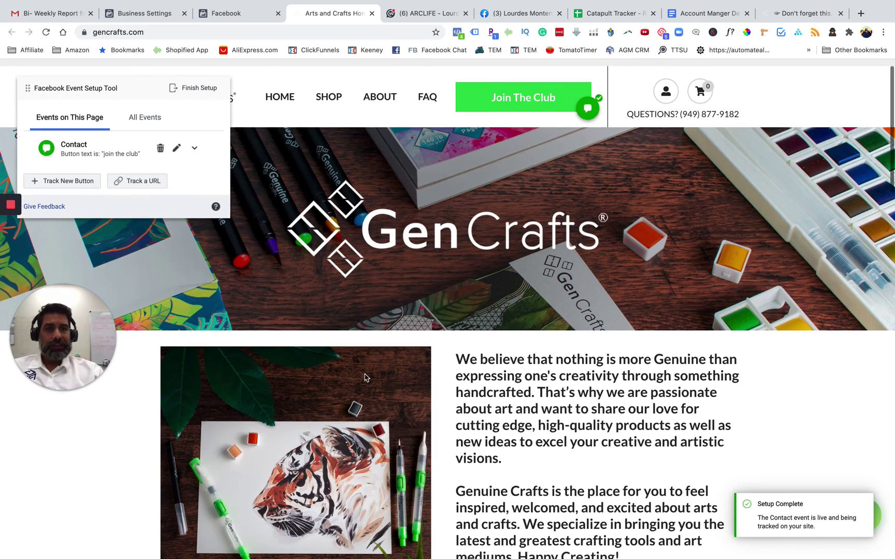
scroll(365, 377, "down", 10)
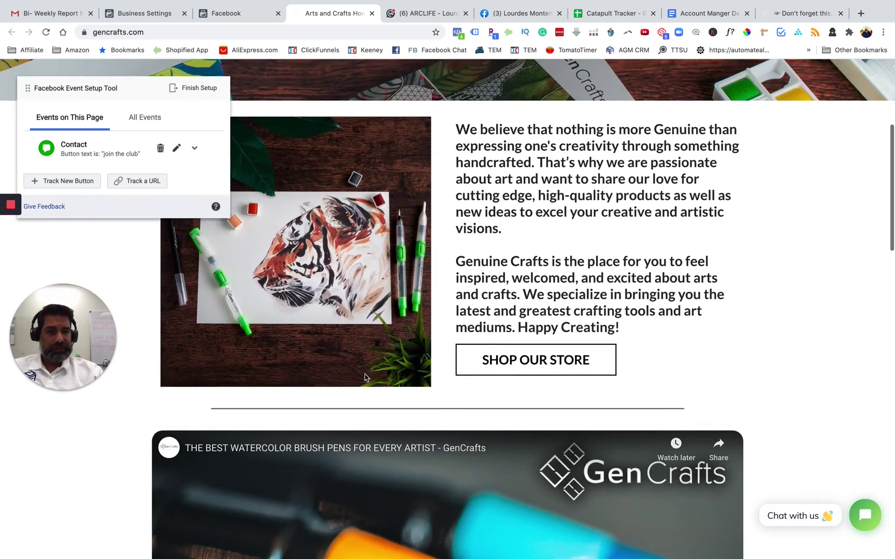
scroll(364, 377, "up", 5)
scroll(364, 377, "down", 15)
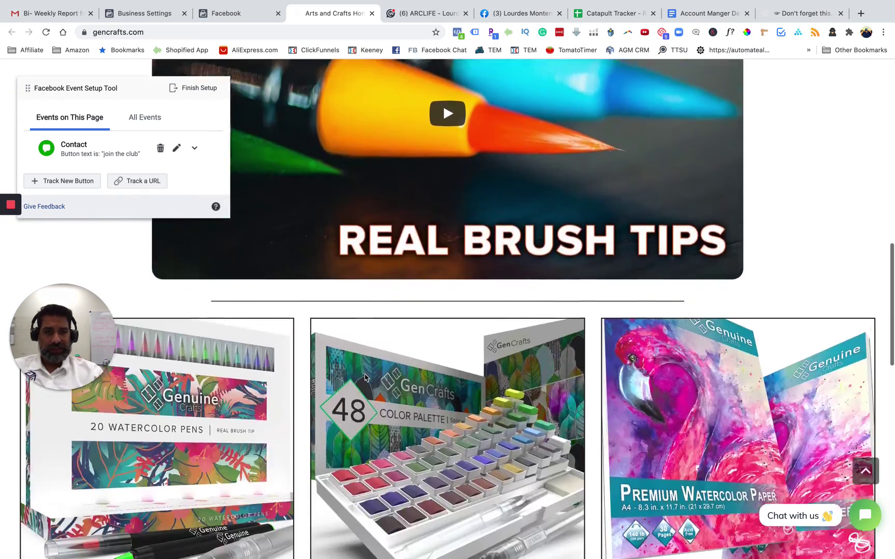
scroll(364, 377, "down", 7)
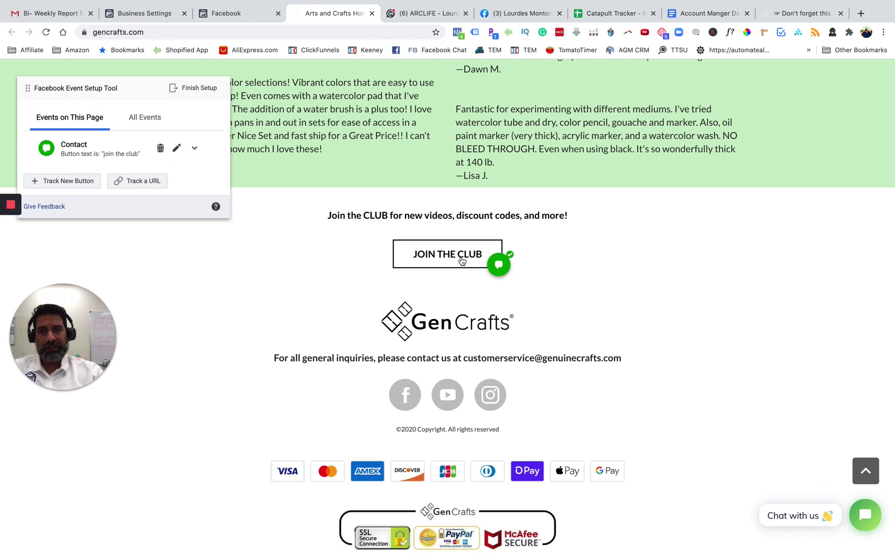
left_click_drag(62, 154, 141, 153)
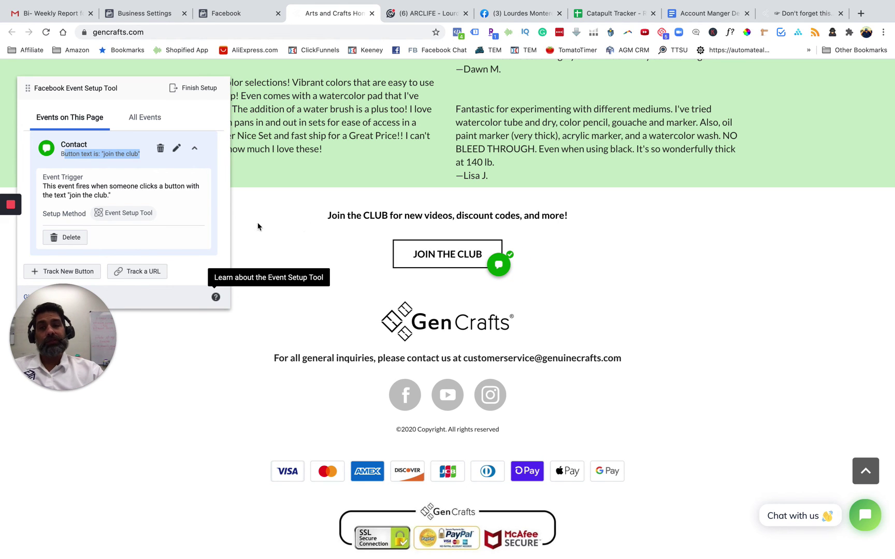
left_click_drag(63, 336, 820, 116)
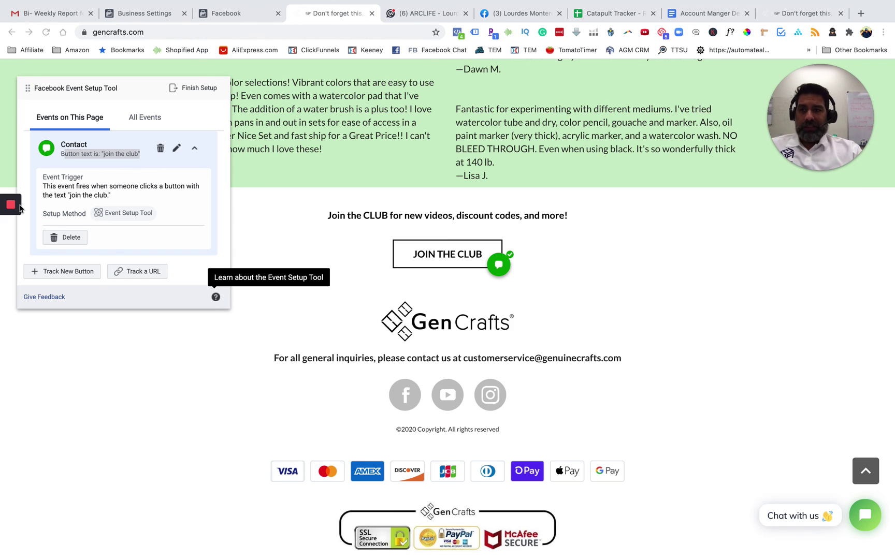
mouse_move(19, 208)
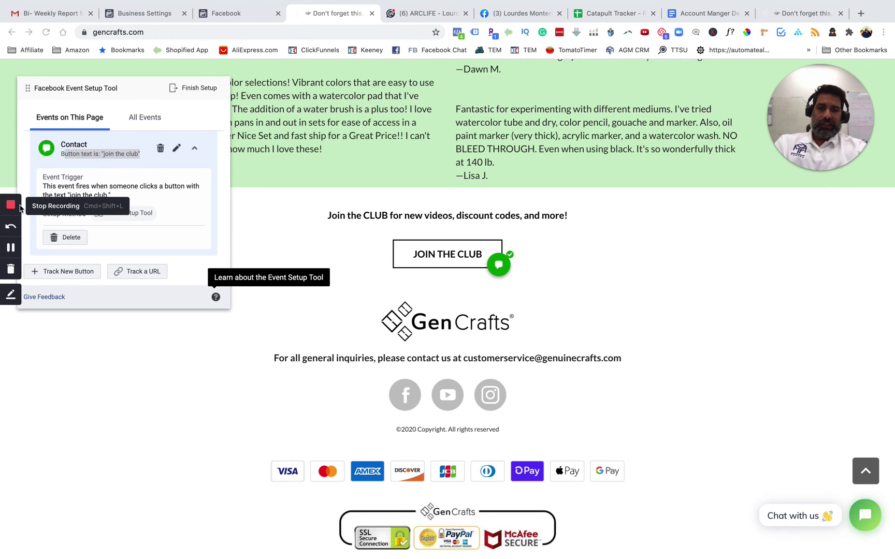